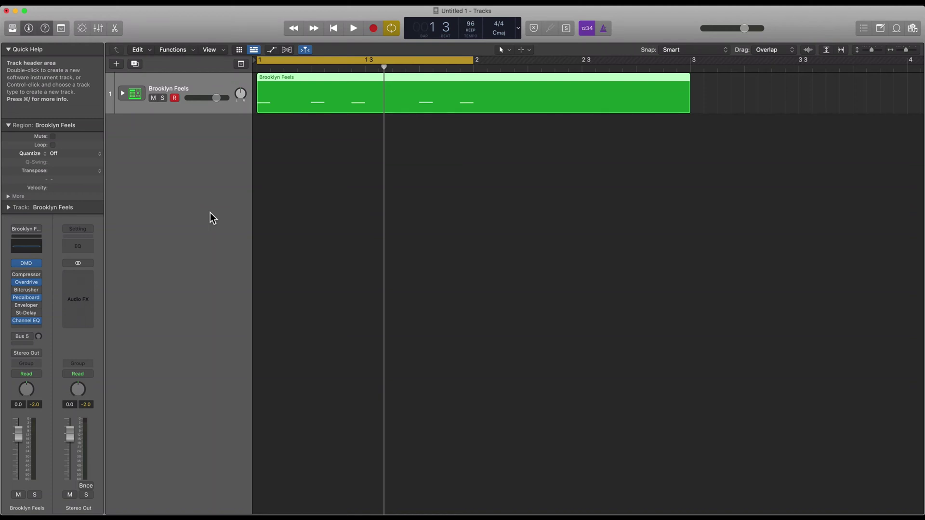
Show the Brooklyn Feels region's kick and snare notes in the Piano Roll and play it back
key("p")
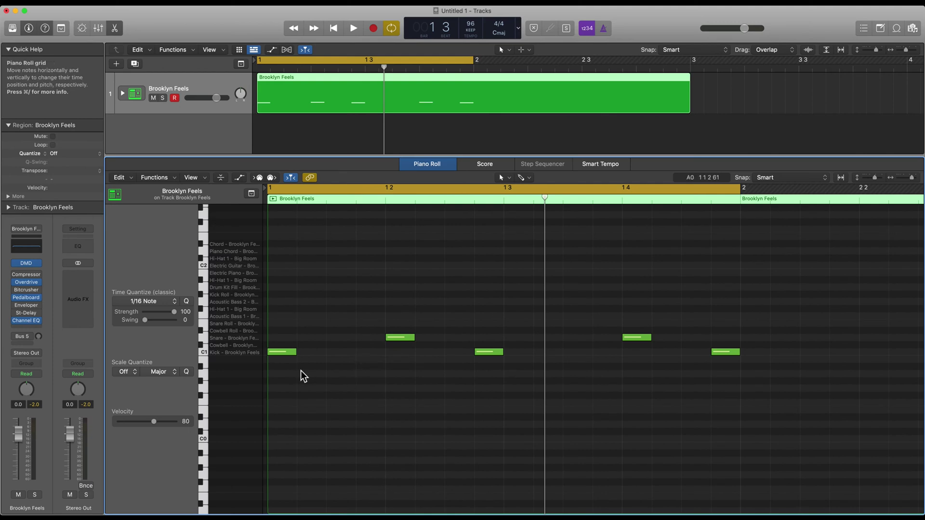
key("space")
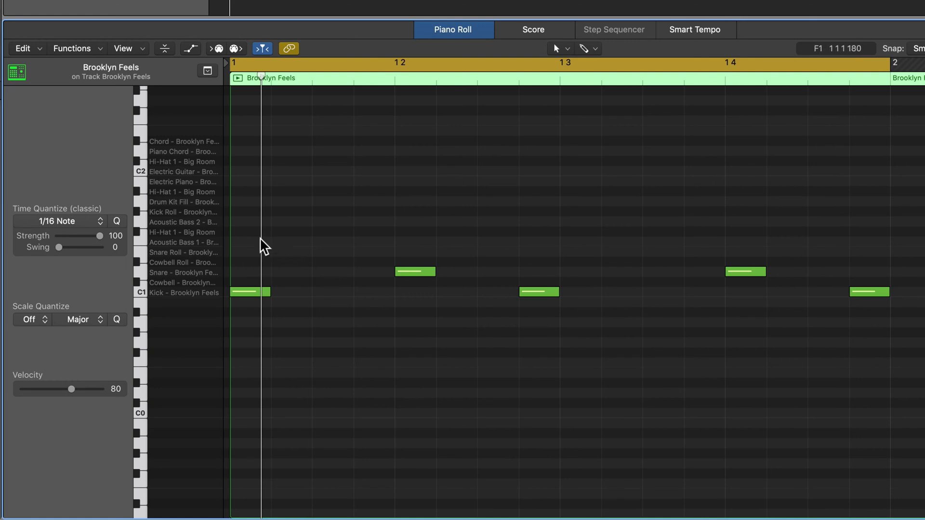
Pencil three F#1 Hi-Hat 1 notes at the start of bar 1
left_click(240, 232, "super")
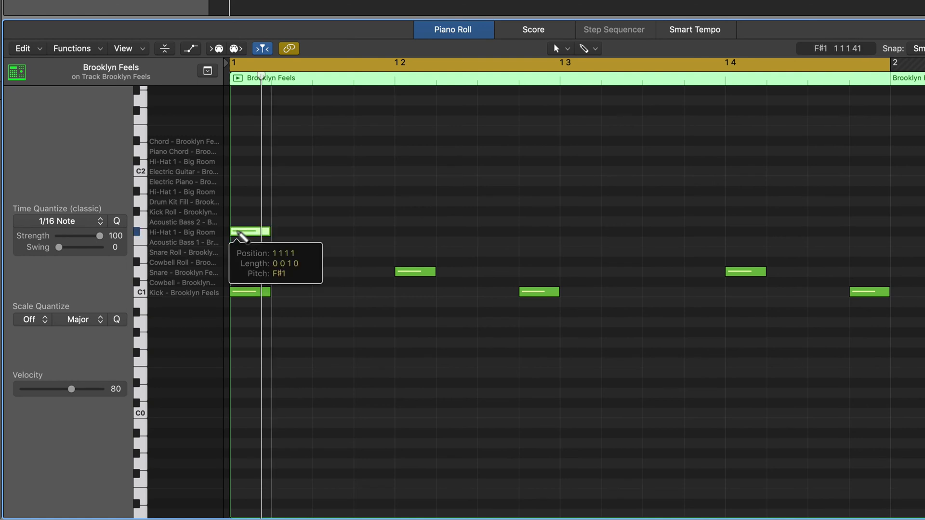
left_click(289, 232, "super")
left_click(320, 232, "super")
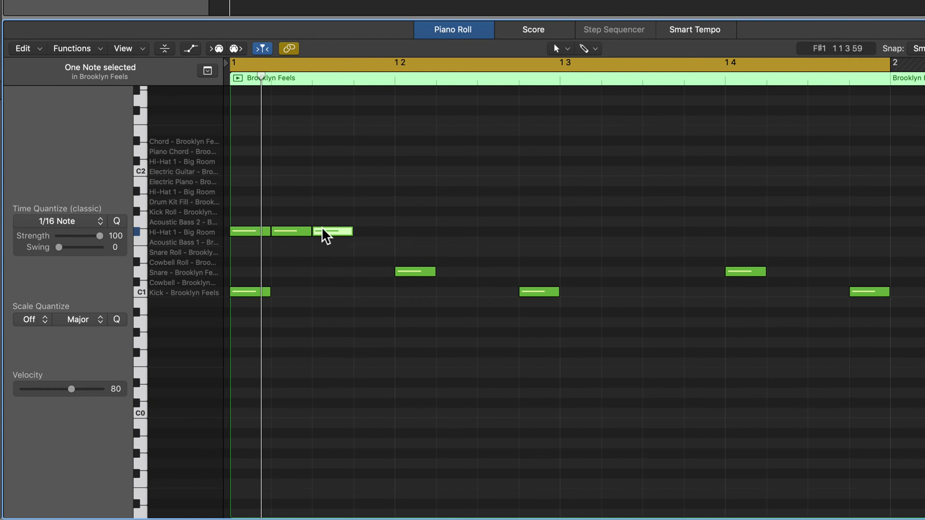
Enable Time Handles and stretch the three hi-hat notes evenly up to beat 1.2
left_click_drag(341, 209, 244, 243)
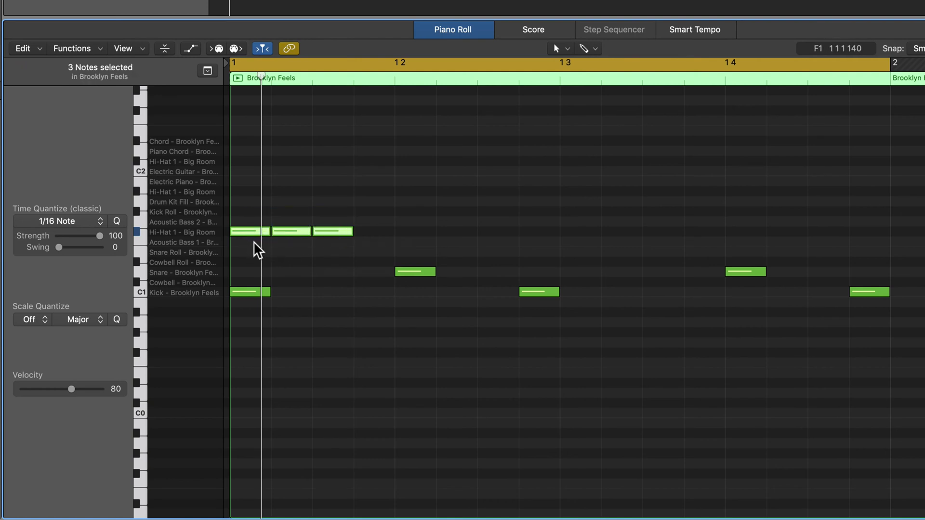
left_click(76, 46)
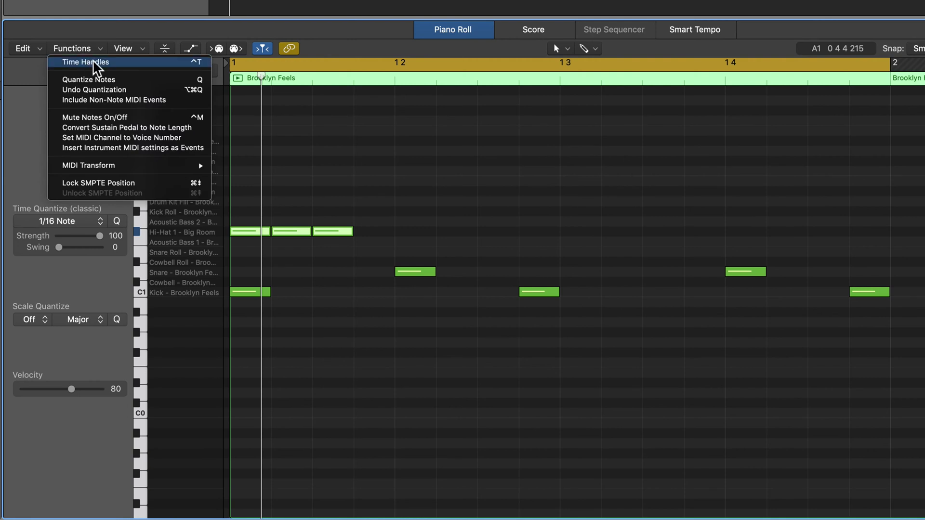
left_click(117, 59)
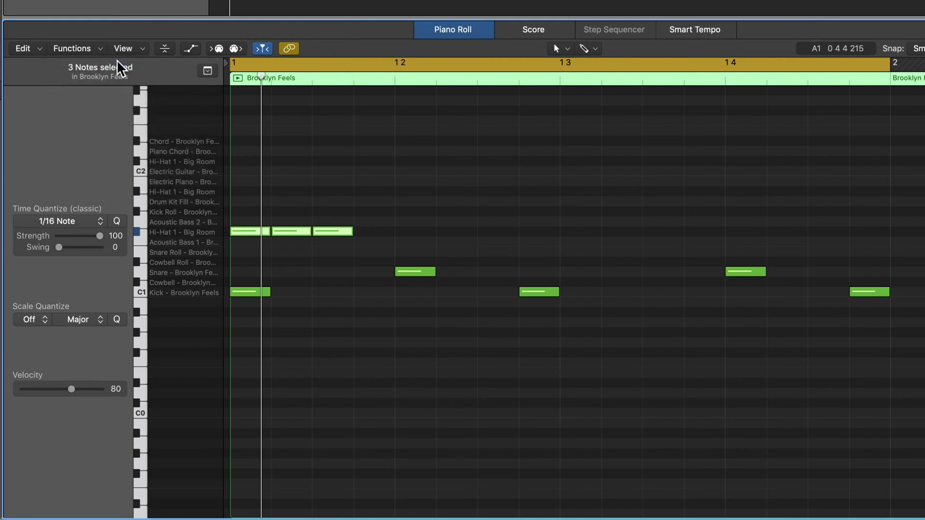
left_click(285, 157)
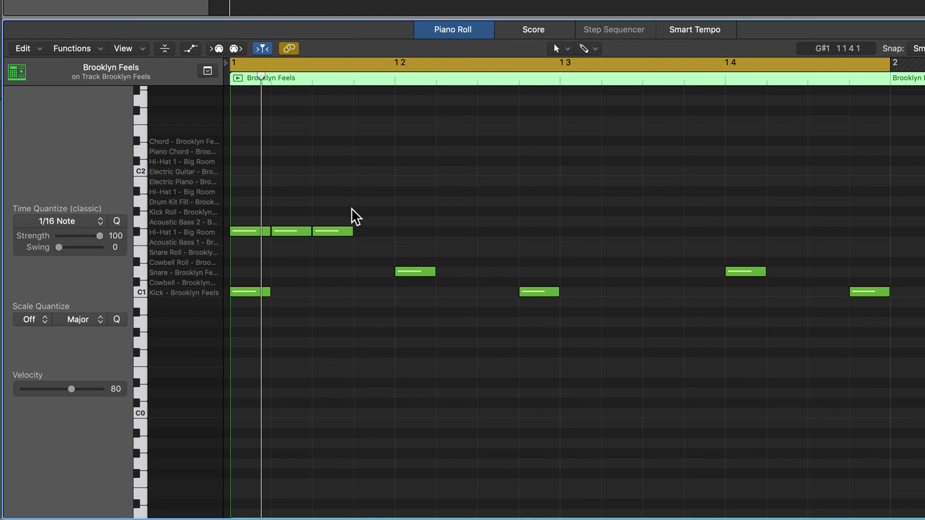
left_click_drag(352, 211, 235, 242)
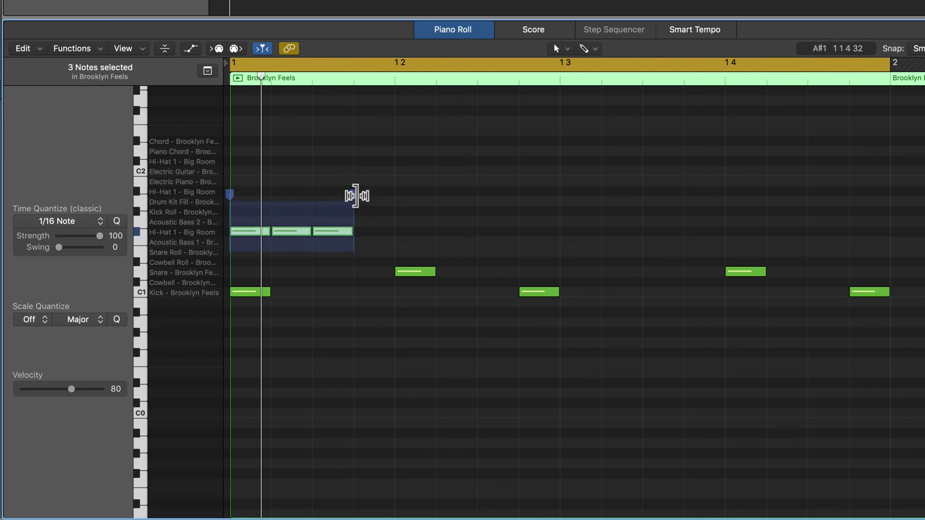
left_click_drag(356, 196, 393, 196)
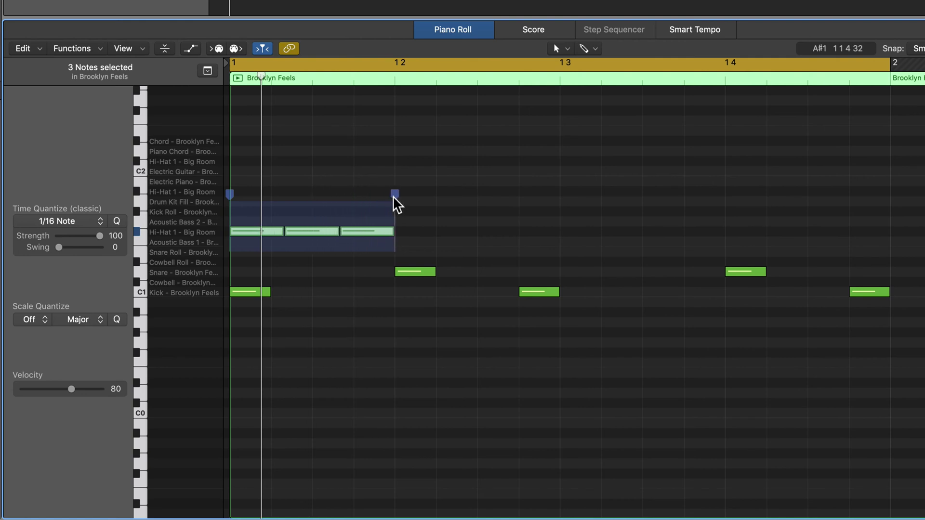
Delete the middle triplet note, repeat the swung pair across all four beats, and play it
left_click(339, 174)
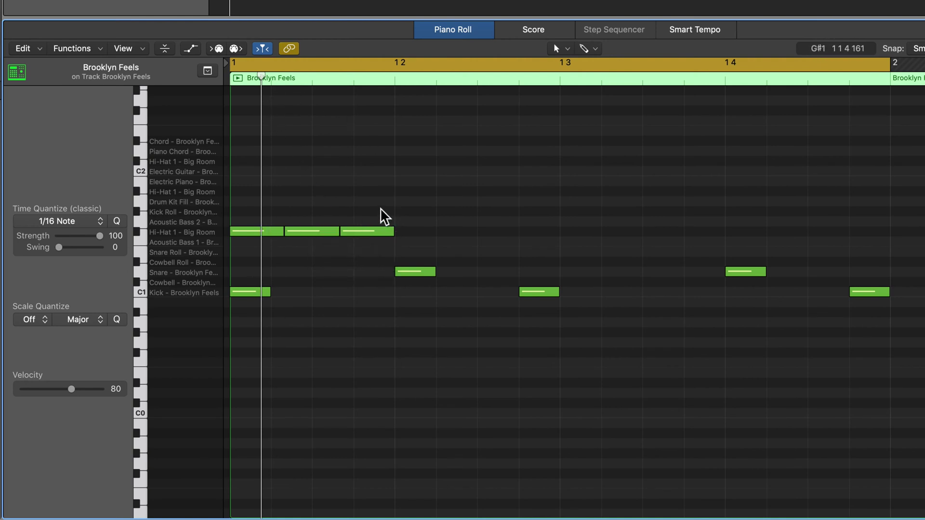
left_click(317, 231)
key("Delete")
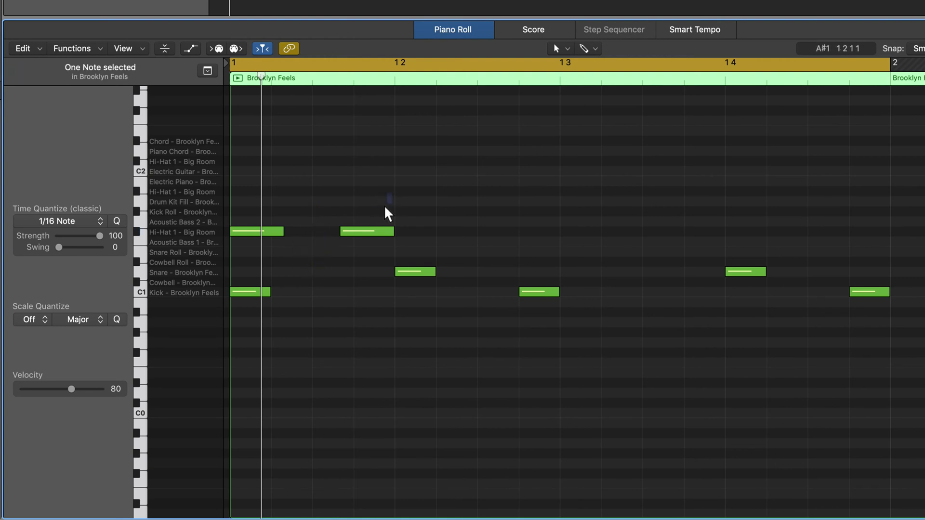
left_click_drag(391, 194, 234, 251)
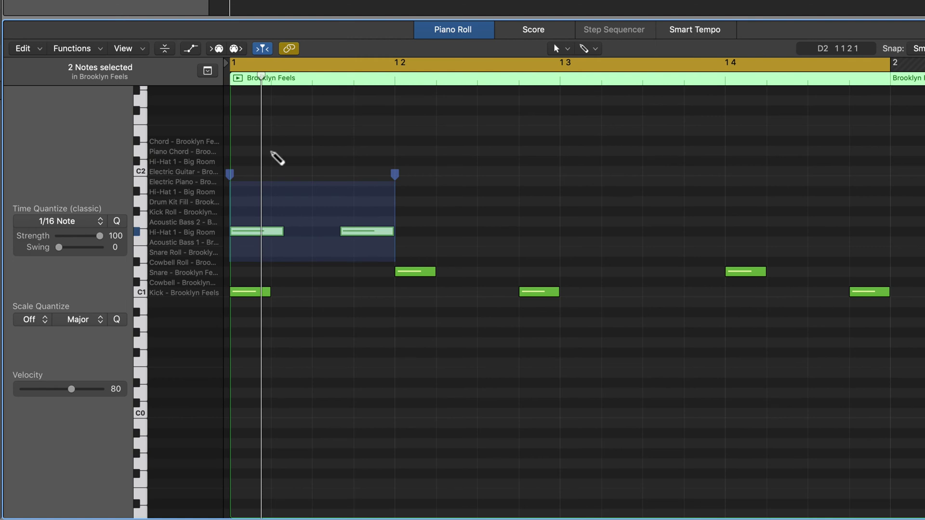
key("super+r")
key("super+r")
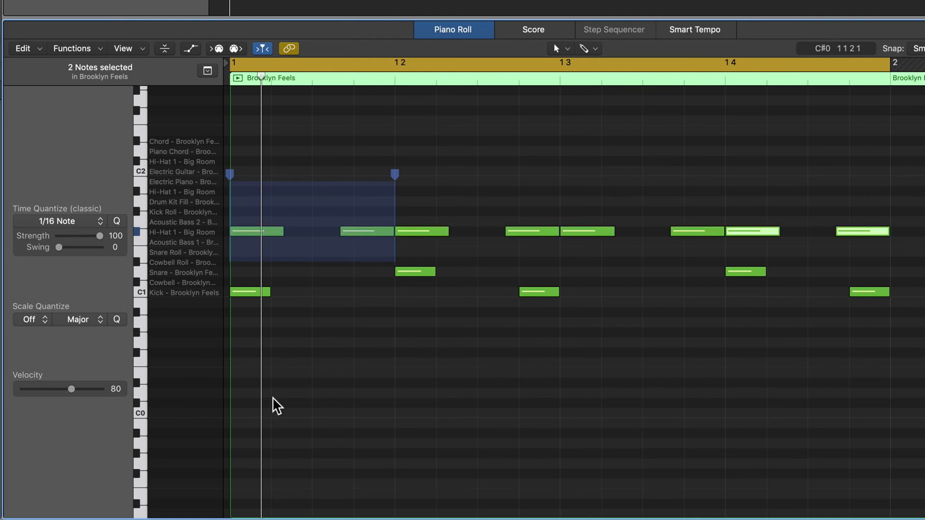
left_click(264, 395)
key("space")
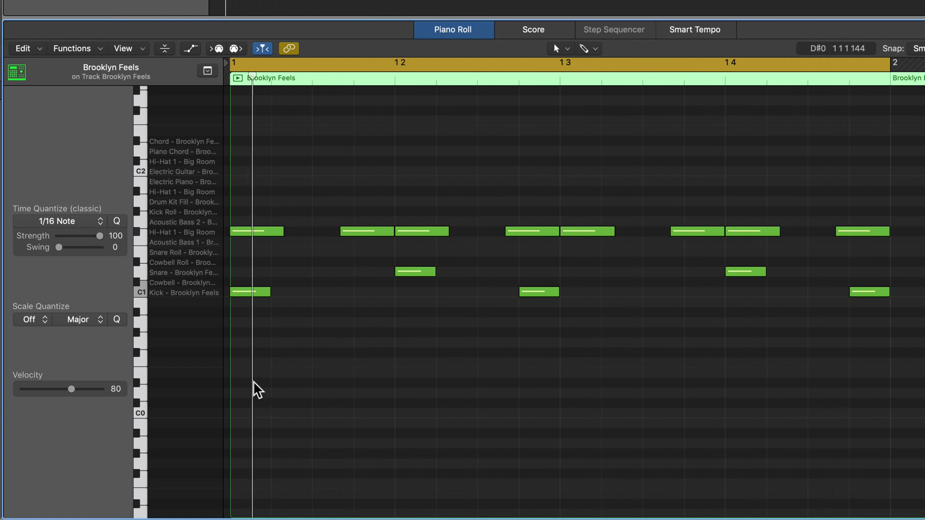
Mute all triplet hi-hat notes and move them up one row
left_click(136, 232)
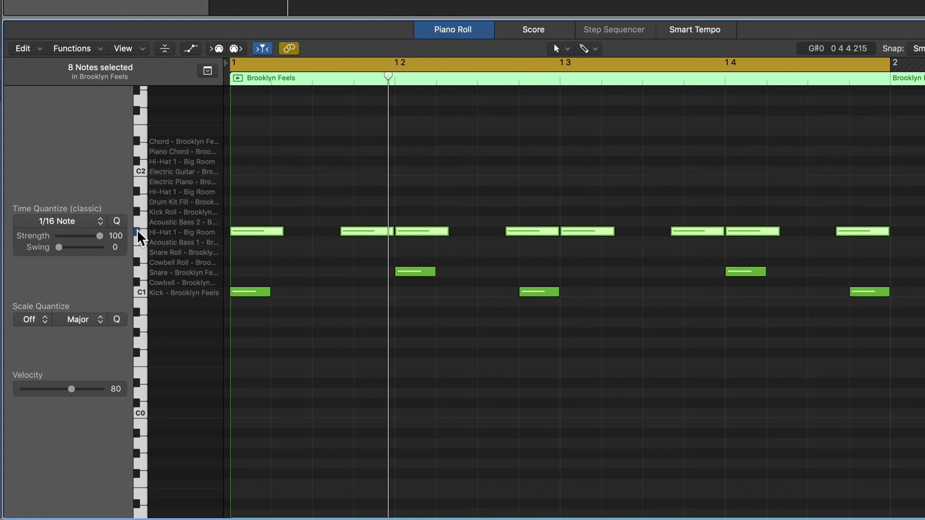
key("ctrl+m")
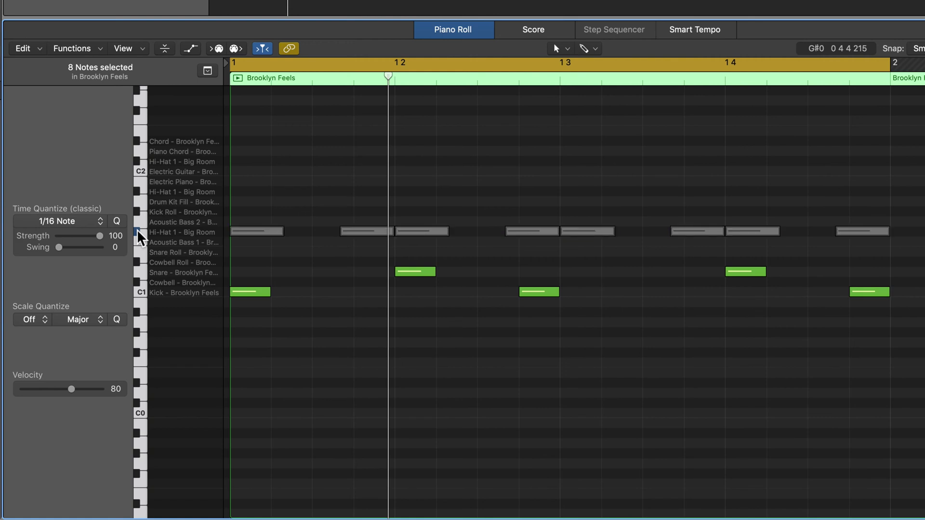
key("alt+Up")
key("alt+Up")
key("alt+Up")
key("alt+Up")
key("alt+Up")
key("alt+Up")
key("alt+Up")
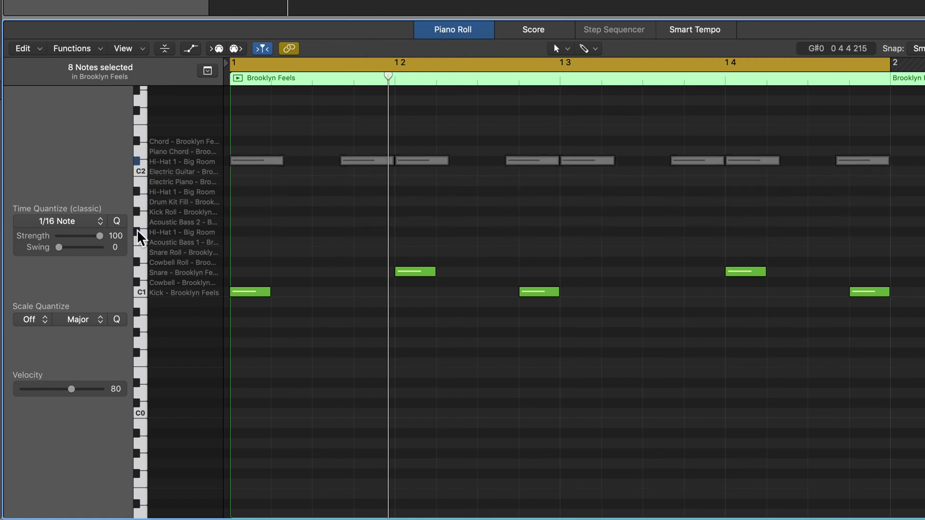
left_click(250, 227)
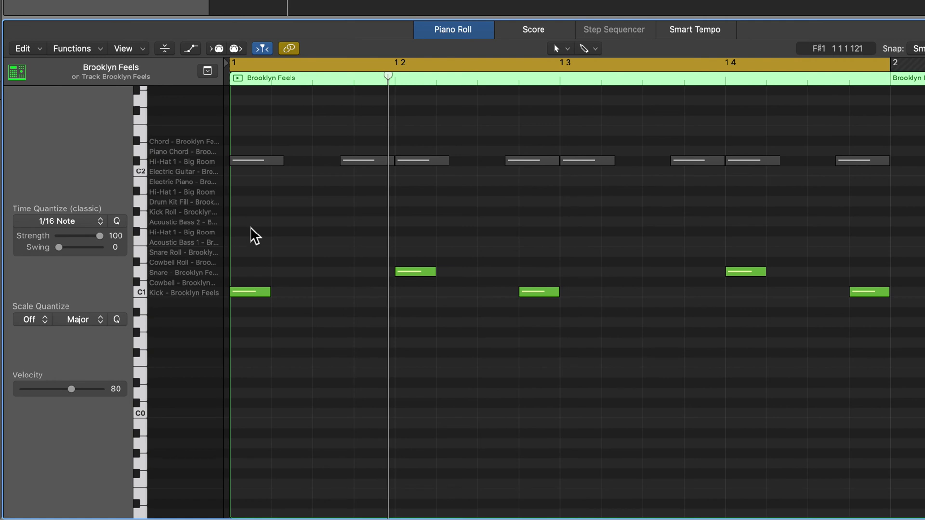
Pencil five new F#1 hi-hat notes from the start of bar 1
left_click(244, 231, "super")
left_click(288, 231, "super")
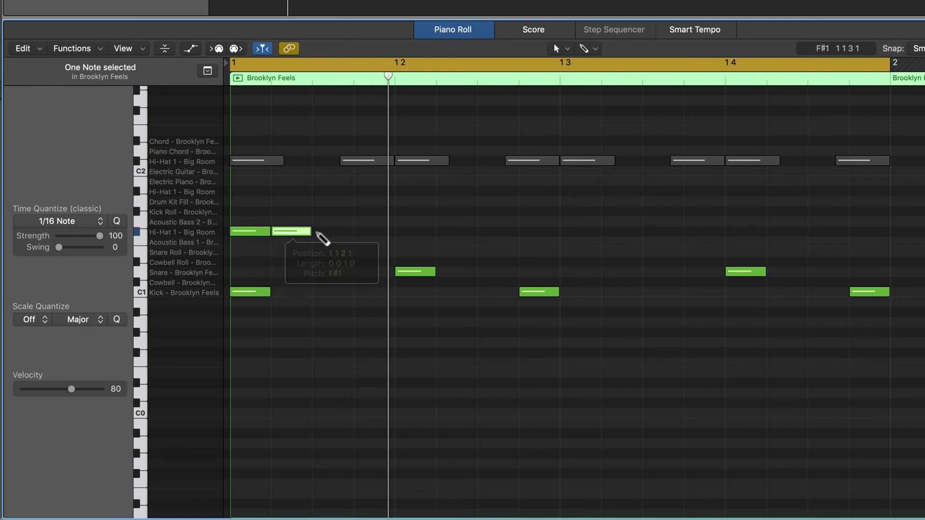
left_click(328, 232, "super")
left_click(369, 231, "super")
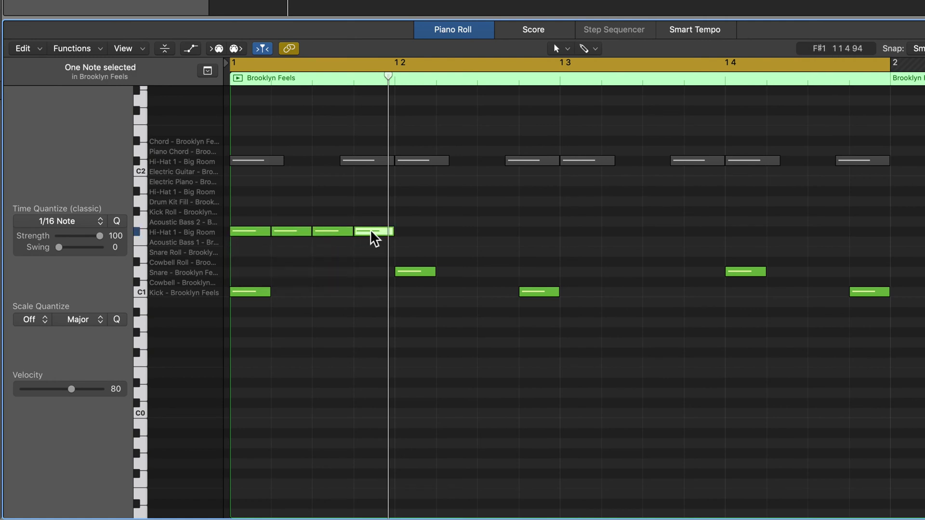
left_click(406, 232, "super")
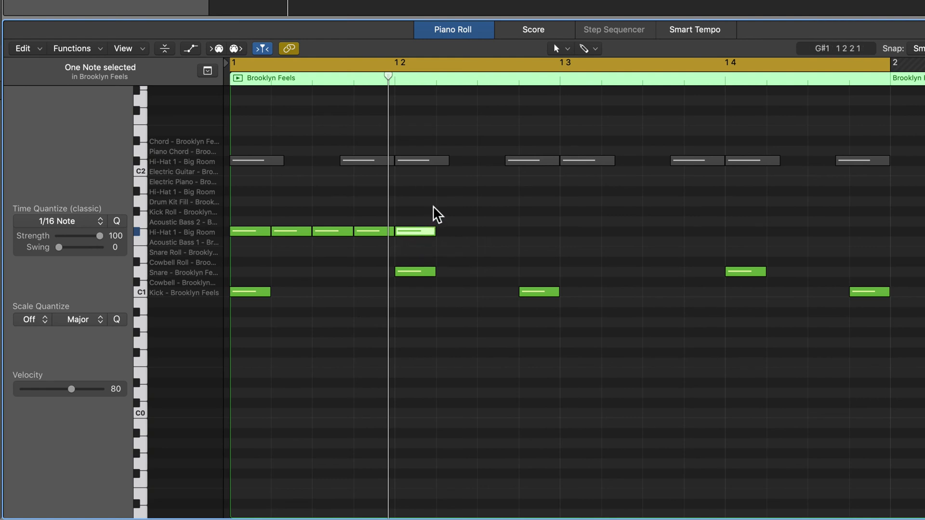
Squeeze the five notes into beat one, keep only notes 1 and 4, and repeat them across the bar
left_click_drag(433, 206, 242, 250)
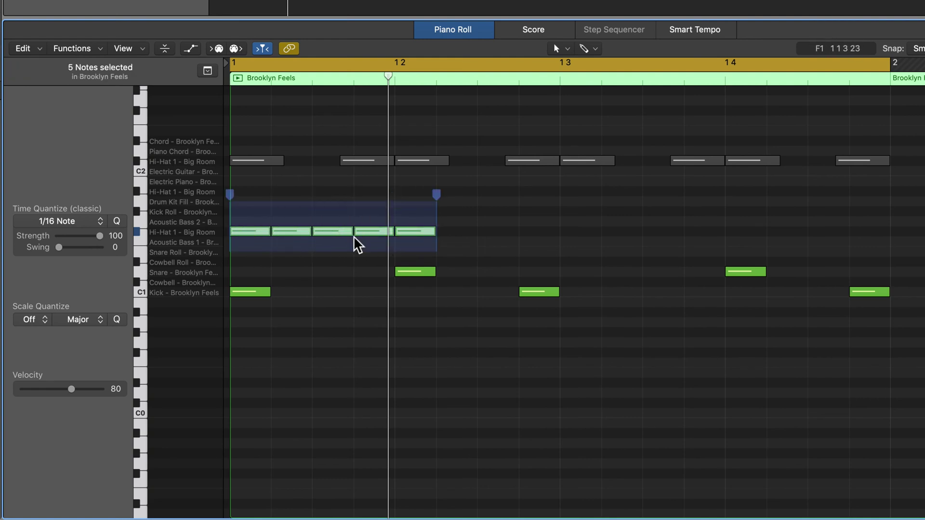
left_click_drag(437, 193, 393, 193)
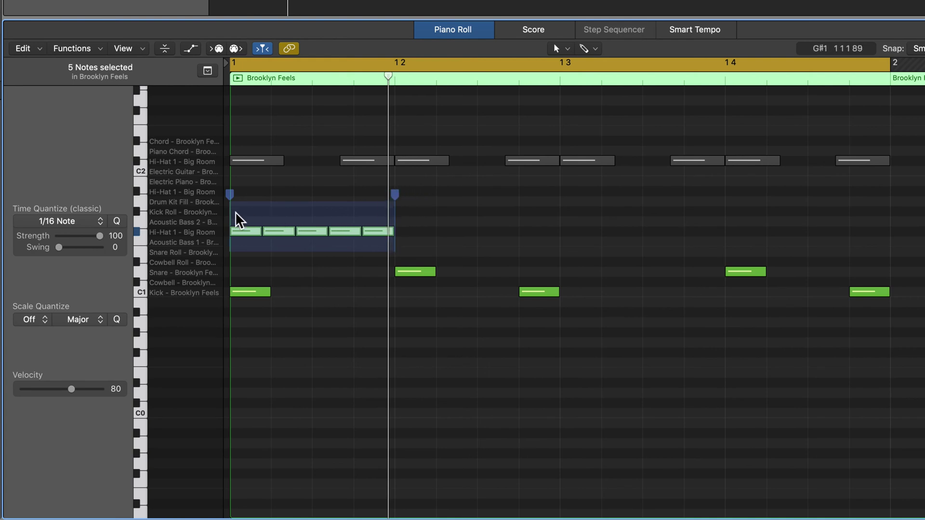
left_click(293, 253)
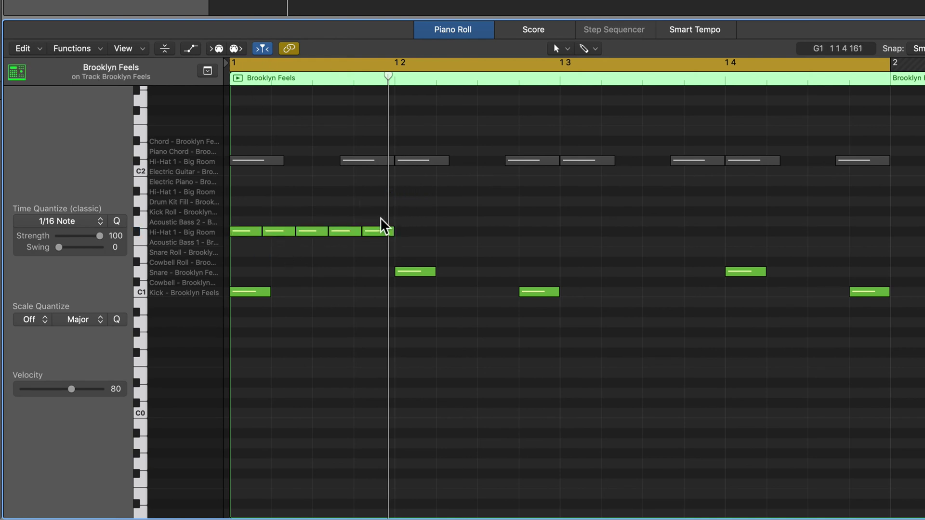
left_click_drag(274, 215, 303, 237)
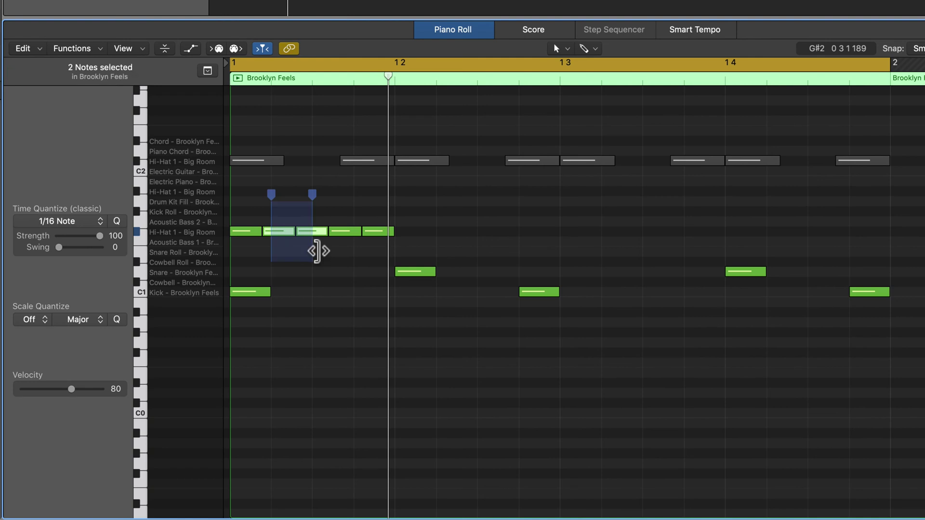
key("Delete")
left_click_drag(372, 213, 378, 254)
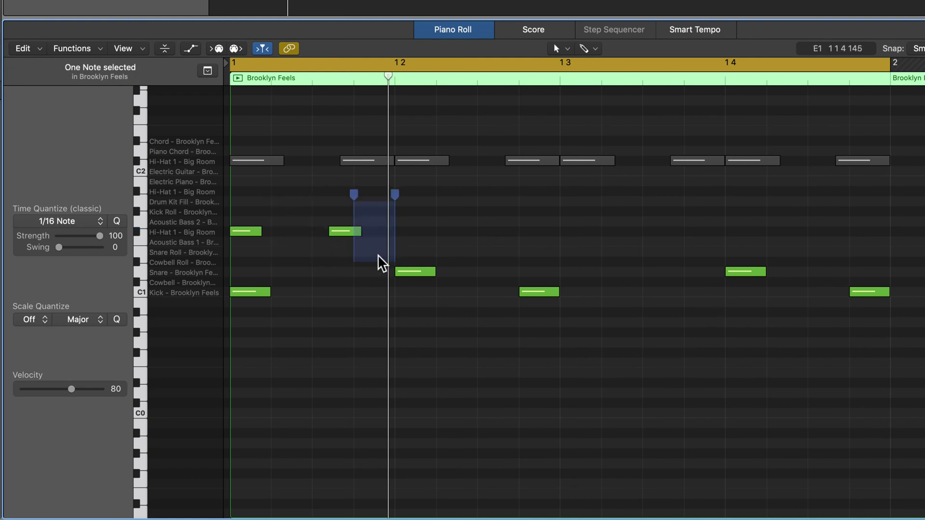
left_click_drag(395, 206, 258, 259)
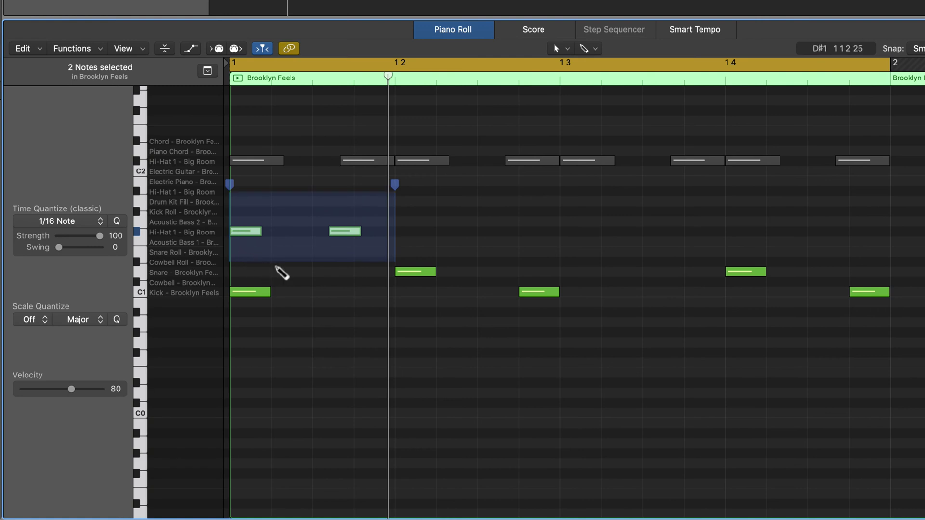
key("super+r")
key("super+r")
key("super+r")
left_click(257, 352)
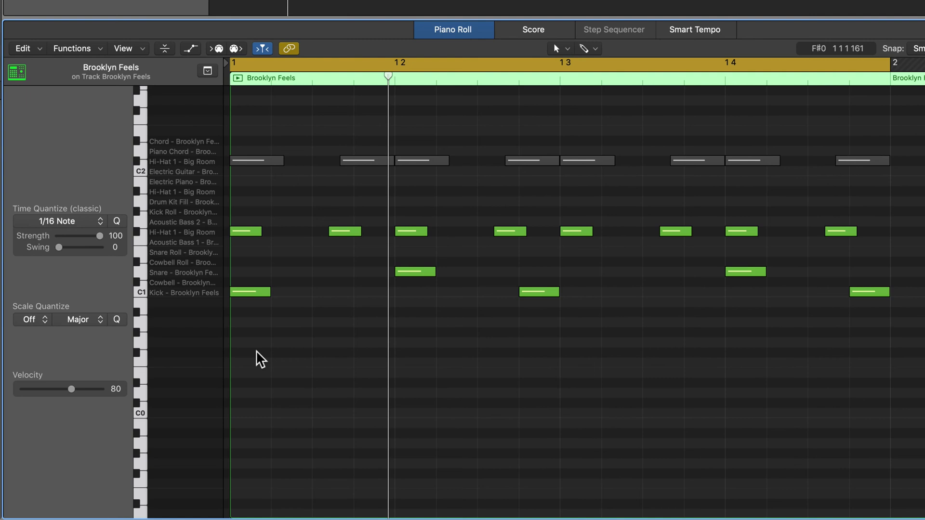
key("space")
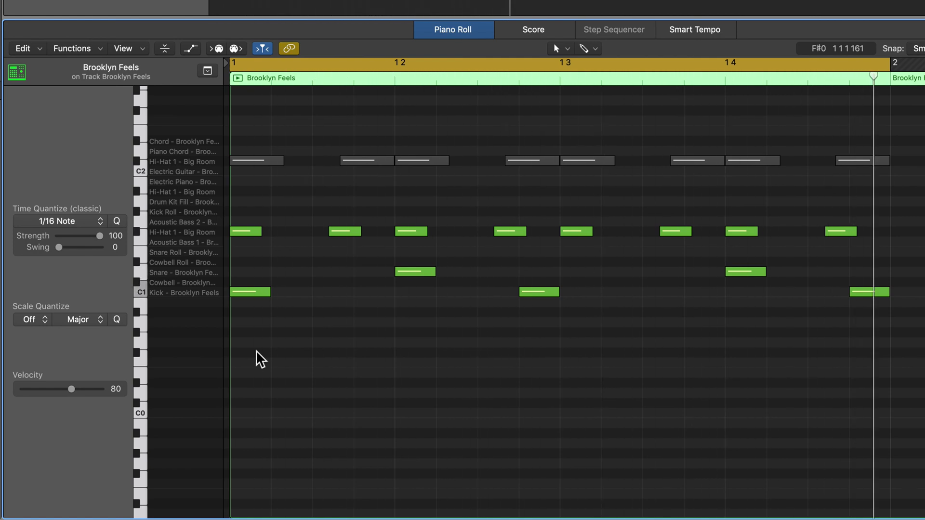
key("space")
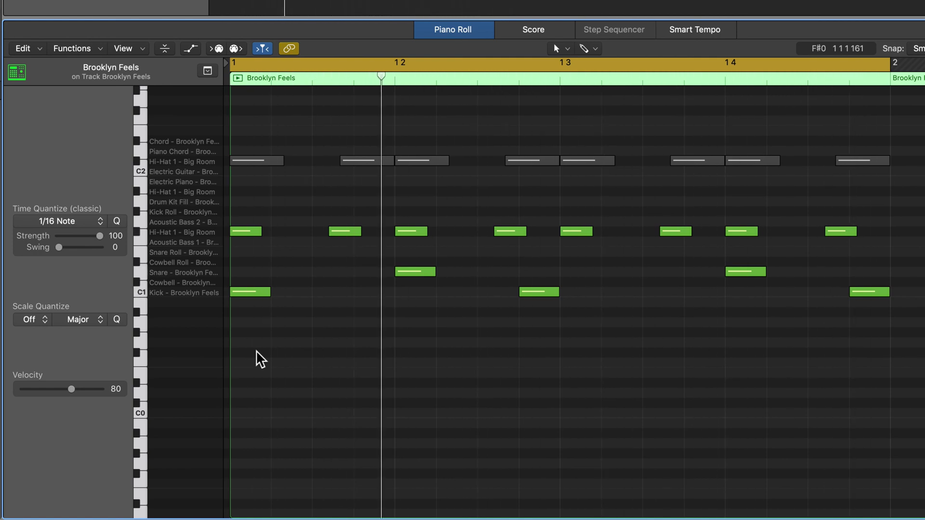
Mute the eight quintuplet hi-hat notes and move them four rows higher
left_click(137, 231)
key("ctrl+m")
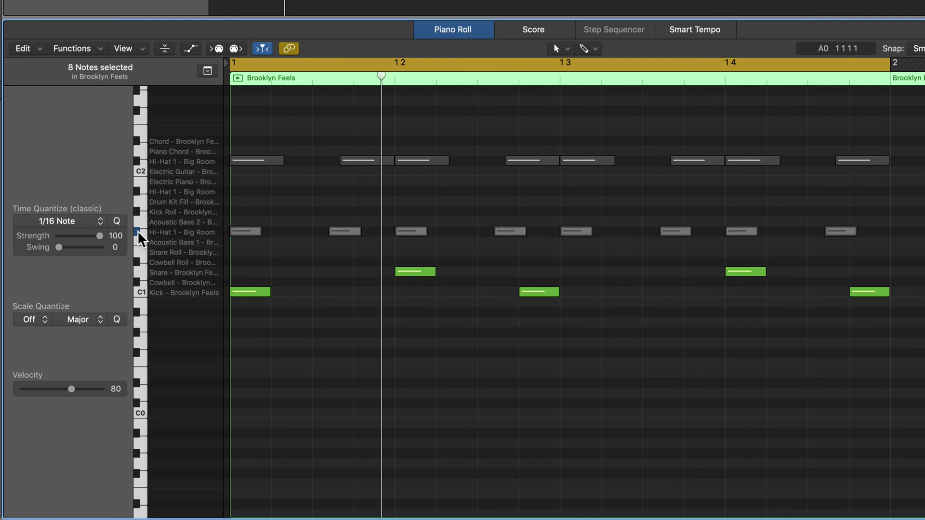
key("alt+Up")
key("alt+Up")
key("alt+Up")
key("alt+Up")
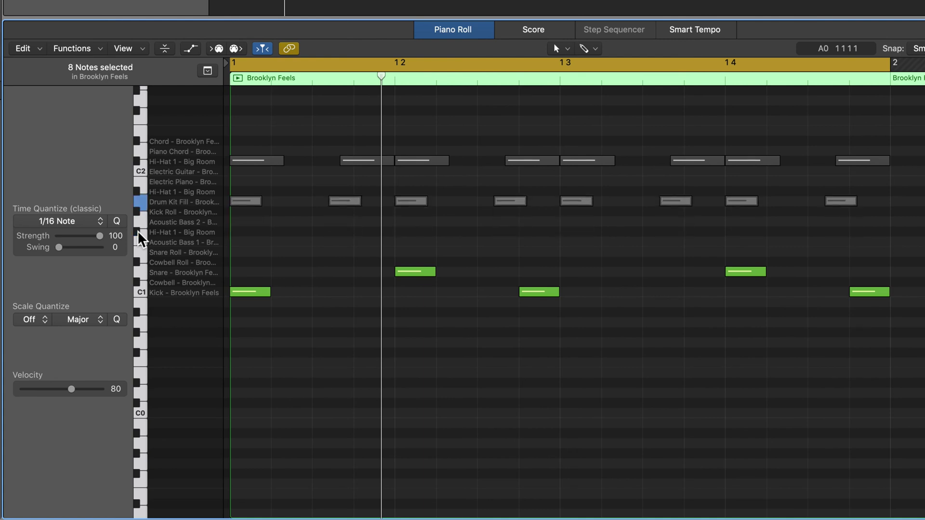
left_click(265, 237)
Pencil seven new evenly spaced hi-hat notes into the F#1 row
left_click(241, 233)
left_click(277, 232)
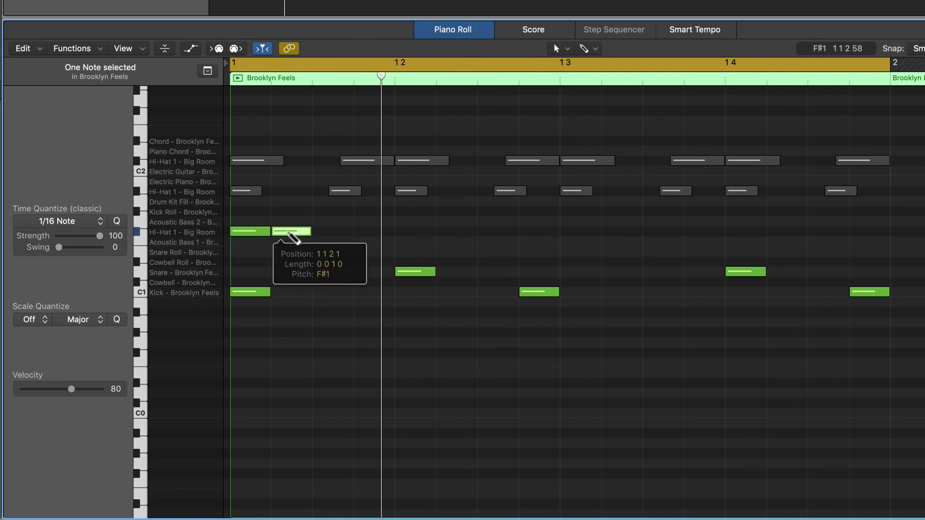
left_click(318, 232)
left_click(369, 232)
left_click(412, 232)
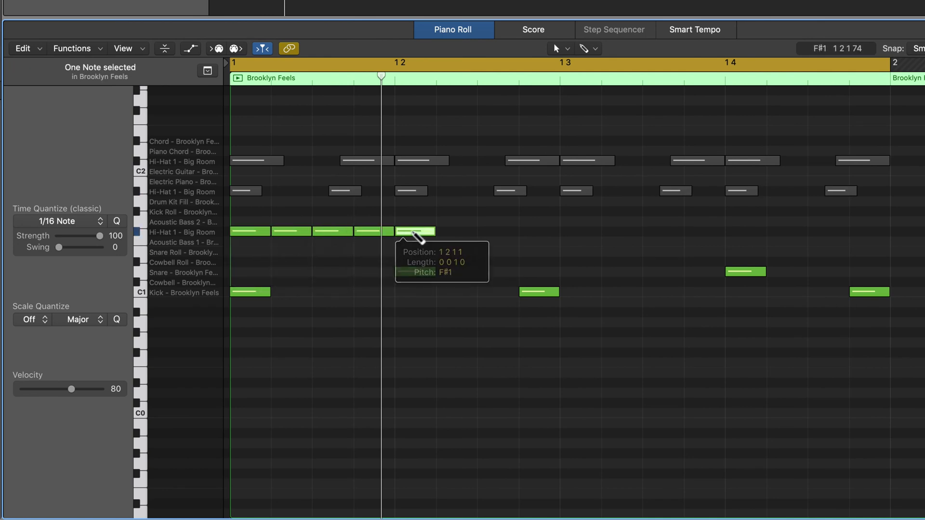
left_click(443, 232)
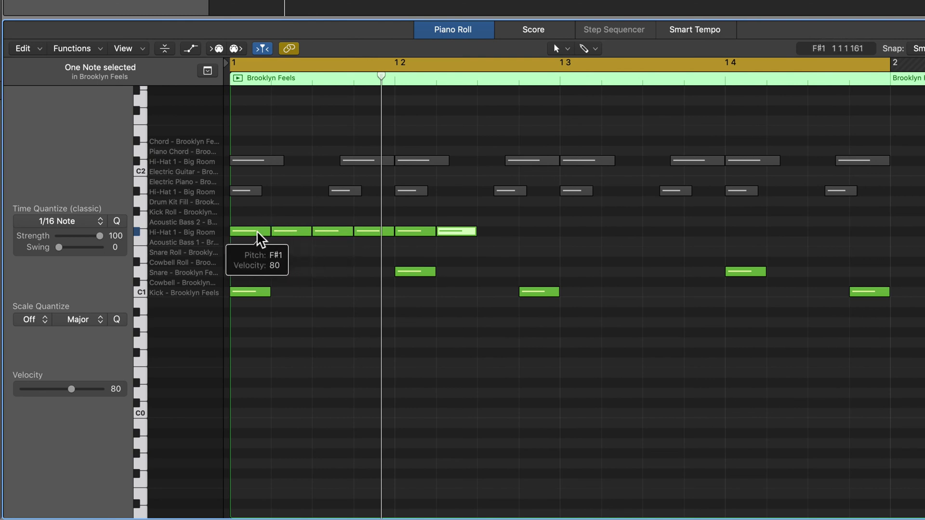
left_click(487, 233)
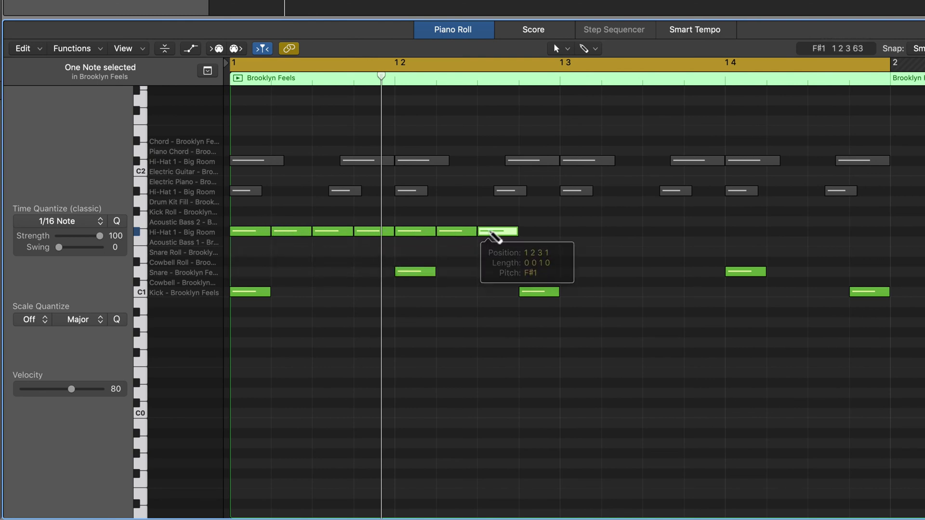
Stretch the seven new hi-hat notes to fit inside the first beat
left_click_drag(472, 236, 245, 238)
left_click_drag(518, 197, 393, 200)
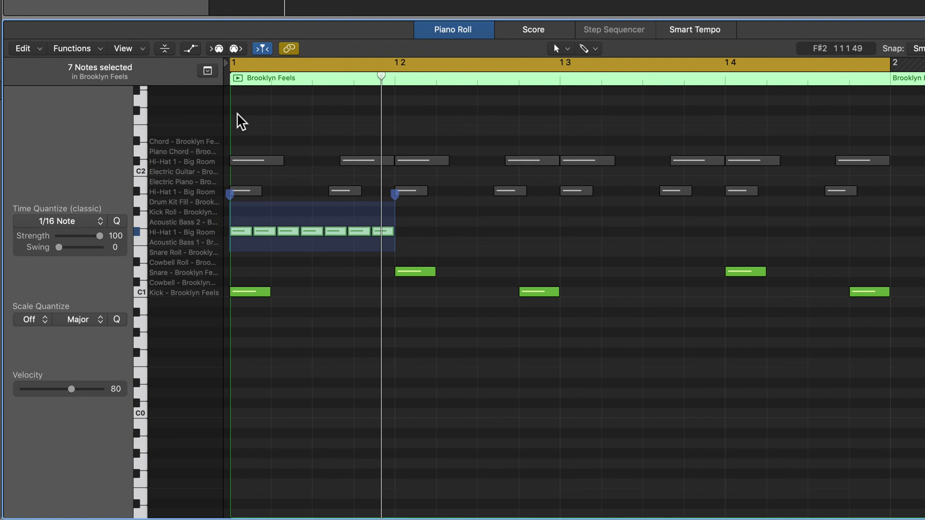
left_click(302, 268)
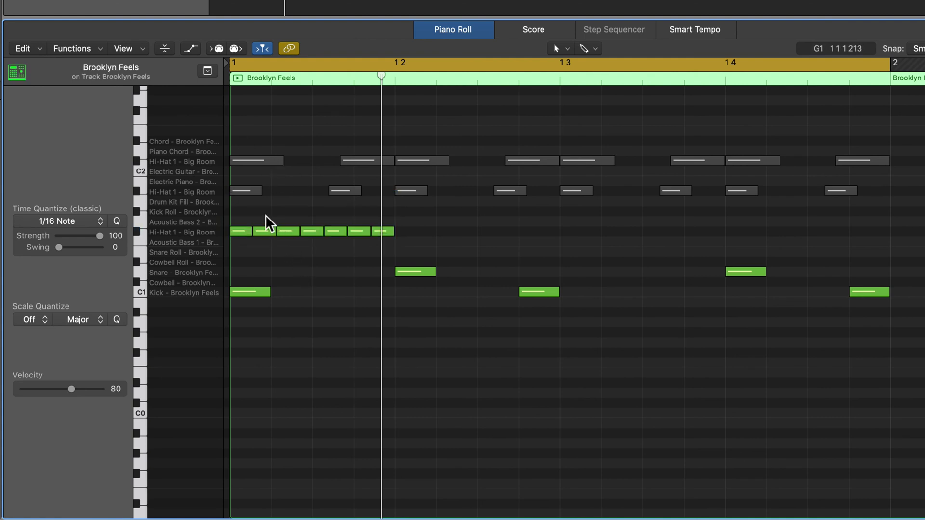
Keep only the first and fifth septuplet notes and repeat that pair across all four beats
left_click_drag(275, 222, 306, 240)
key("Delete")
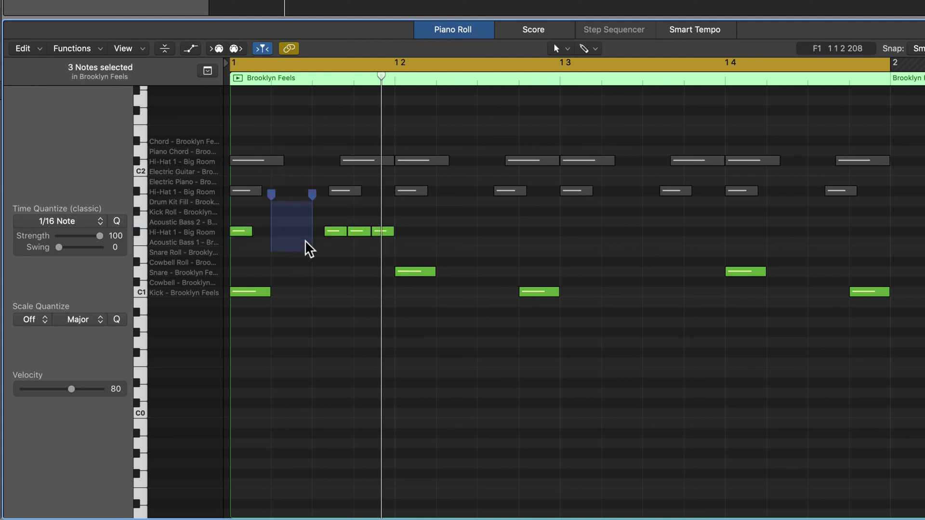
left_click_drag(355, 223, 393, 248)
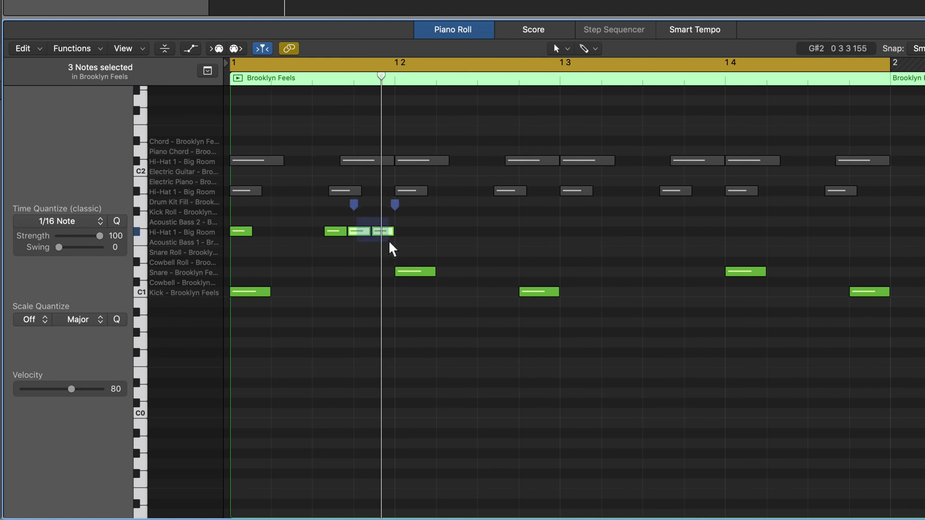
key("Delete")
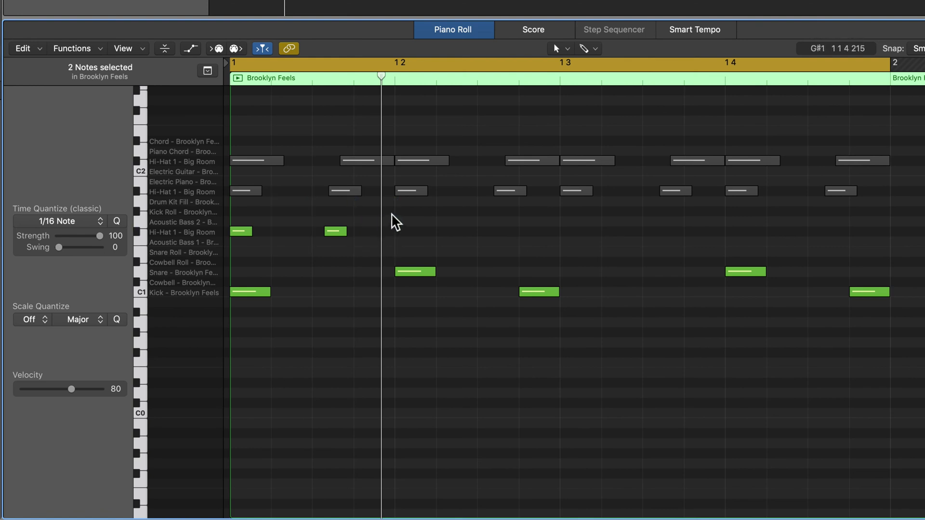
left_click_drag(392, 215, 235, 249)
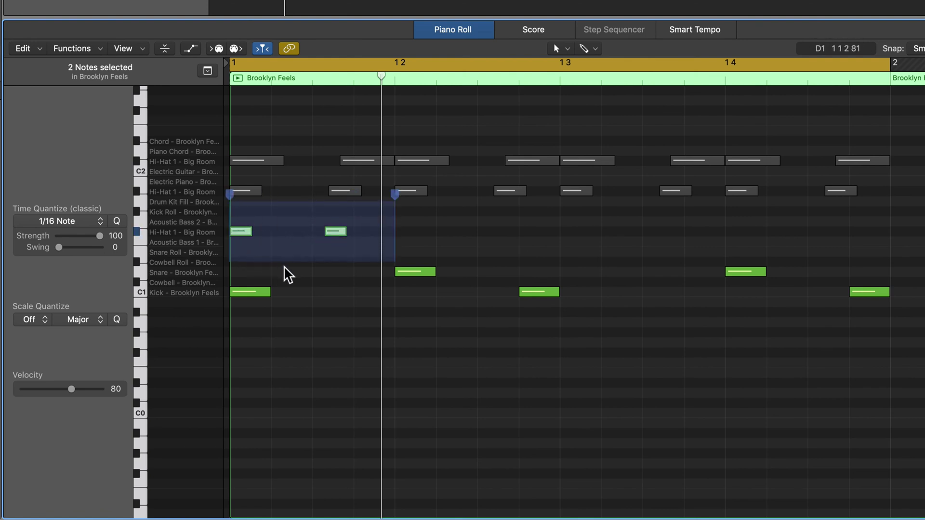
key("super+r")
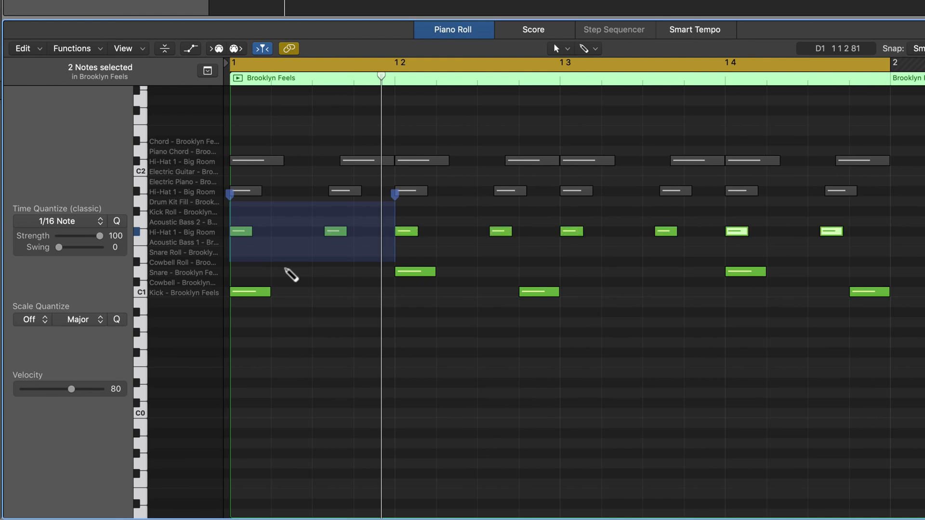
left_click(239, 371)
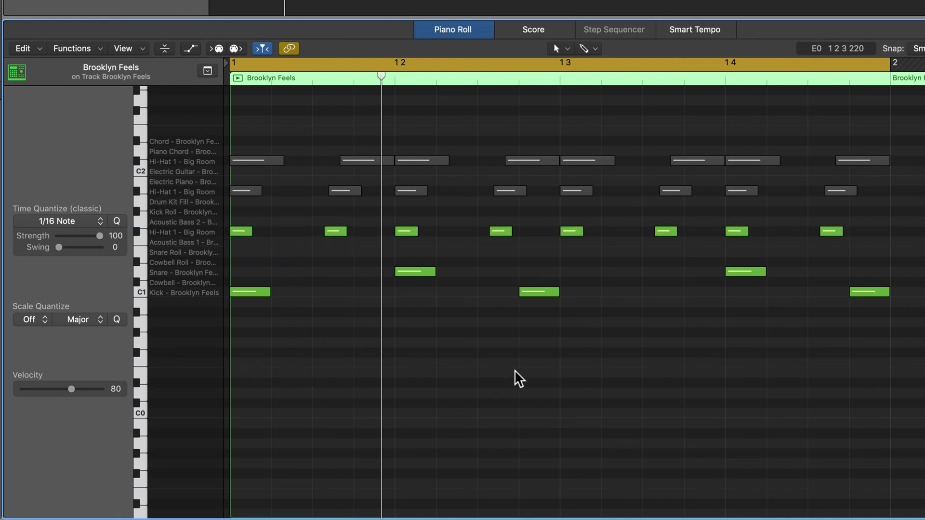
Audition the septuplet pattern, start one top-row hi-hat note slightly earlier, and replay
key("space")
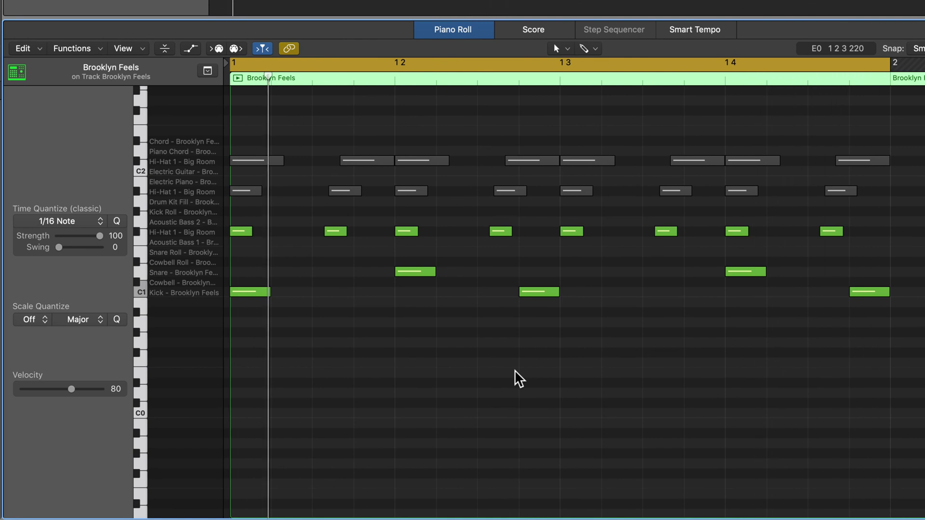
key("space")
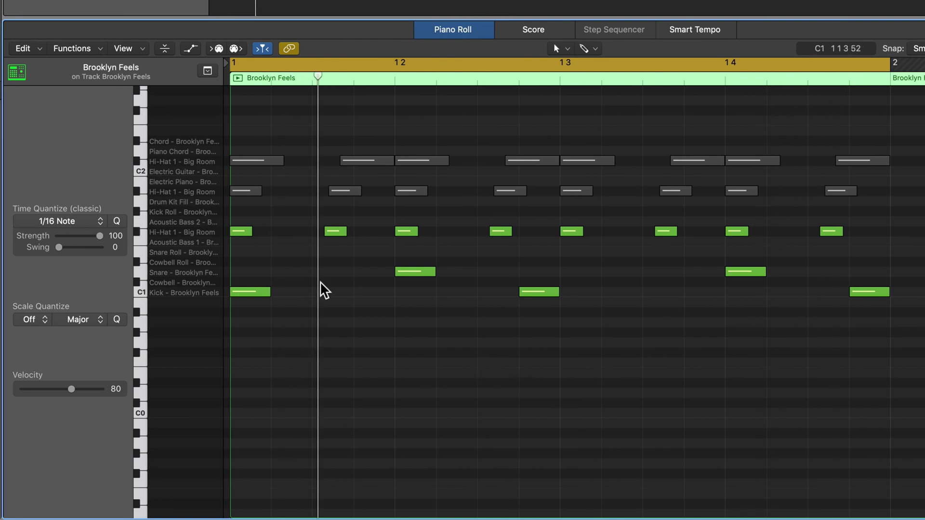
left_click_drag(328, 230, 325, 231)
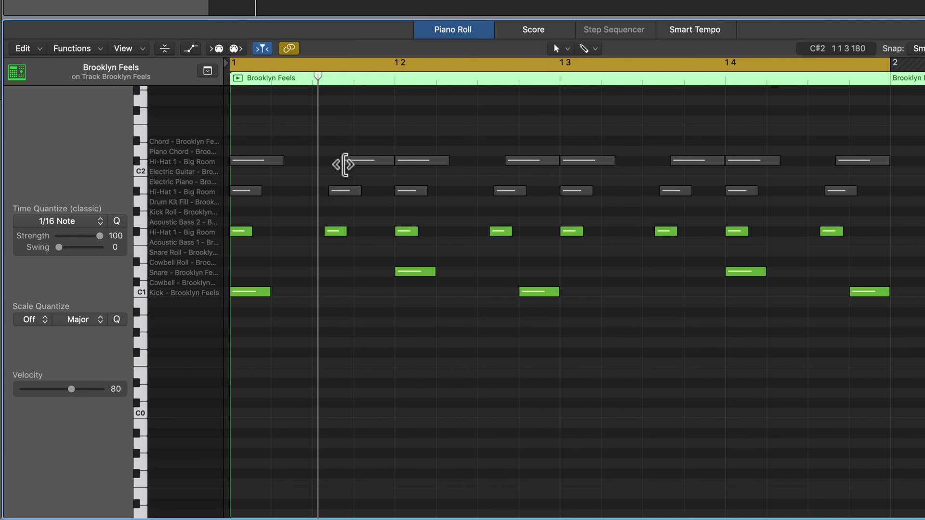
left_click_drag(343, 165, 316, 231)
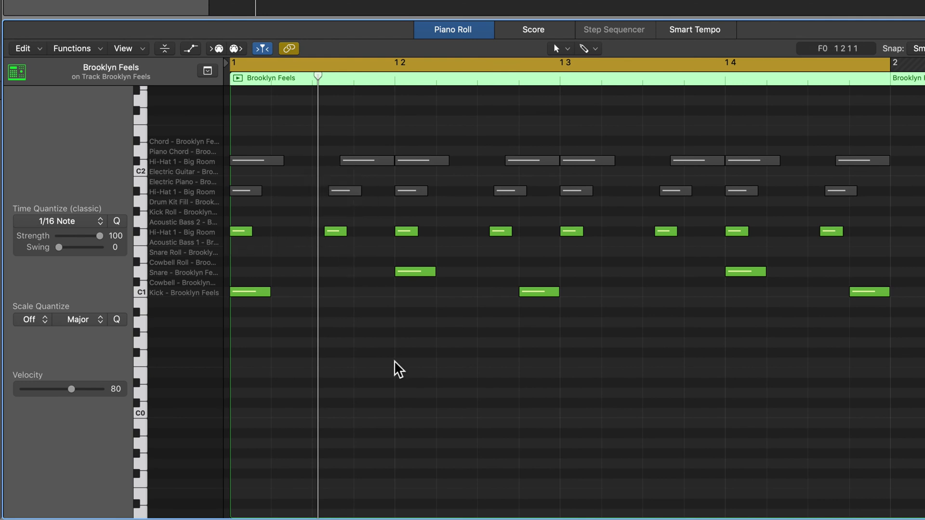
key("space")
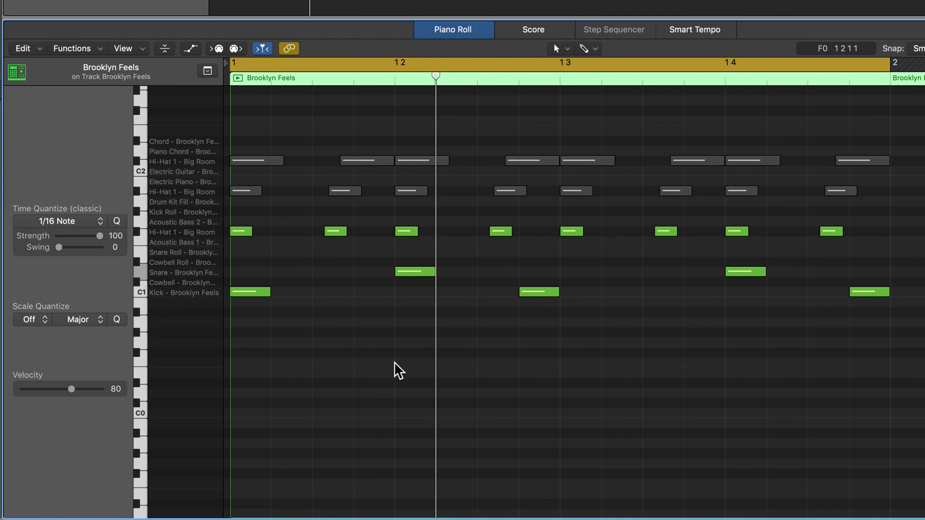
Mute the septuplet and quintuplet hi-hat rows, unmute the top triplet row, and play it
left_click(135, 233)
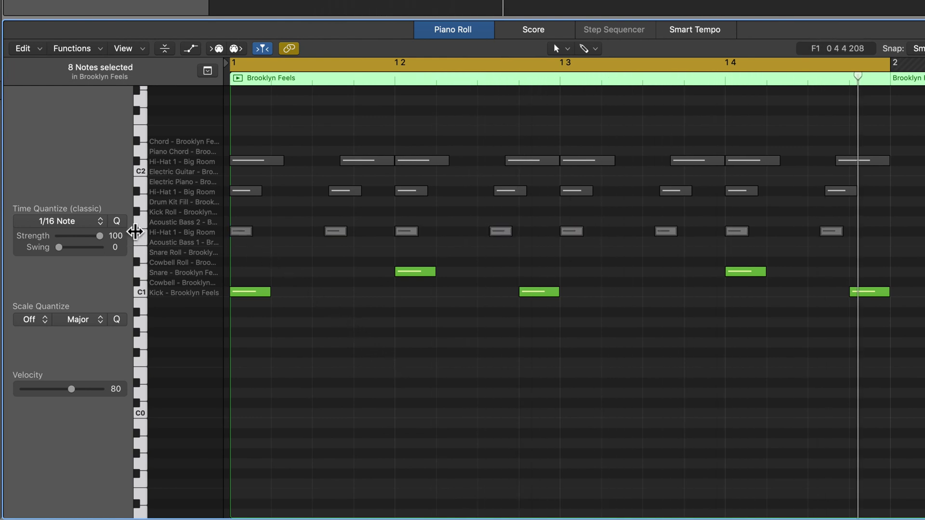
left_click(137, 190)
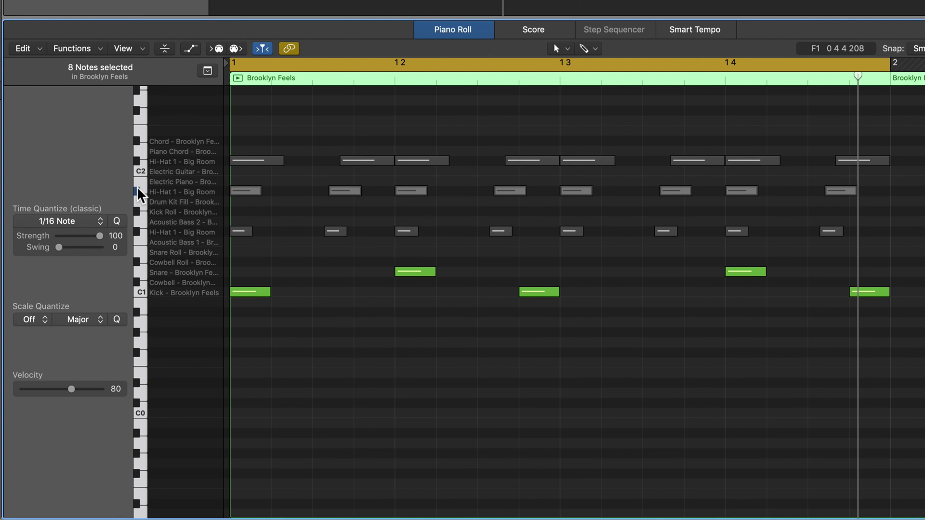
left_click(137, 190)
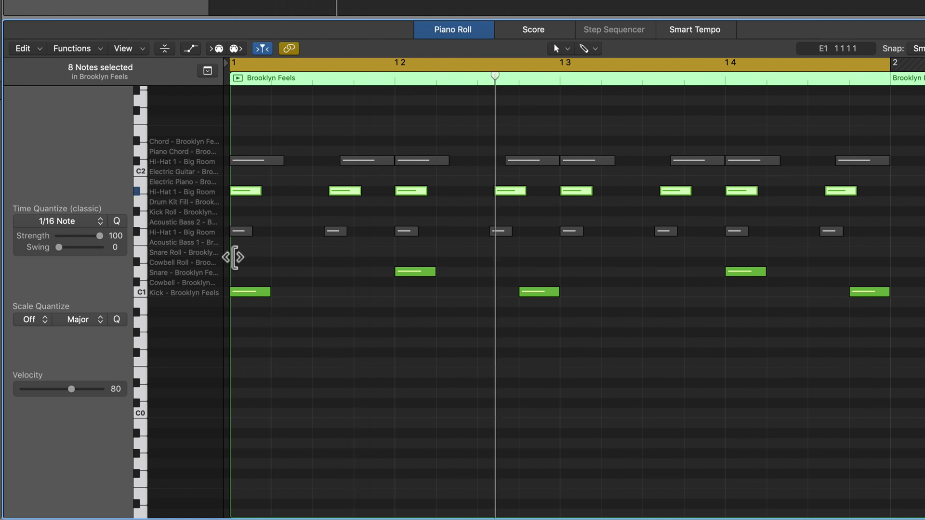
key("ctrl+m")
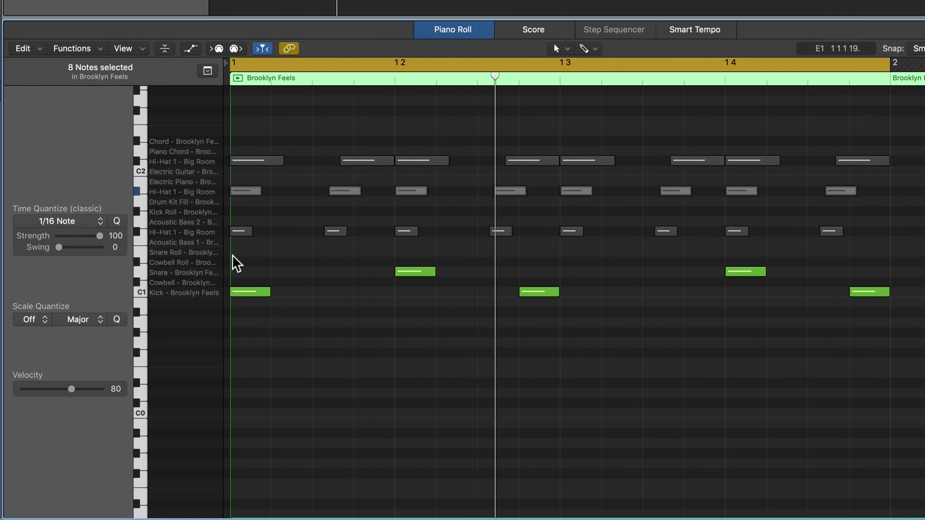
left_click(138, 161)
key("ctrl+m")
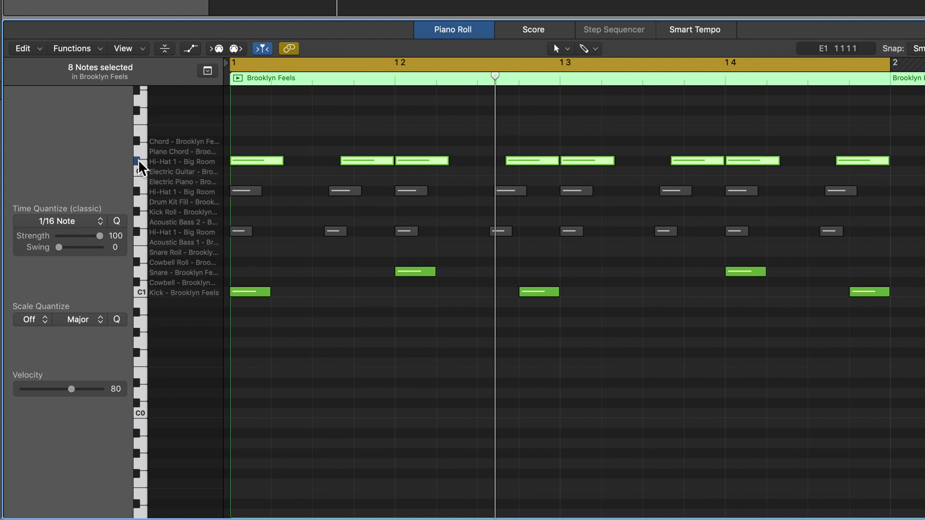
key("space")
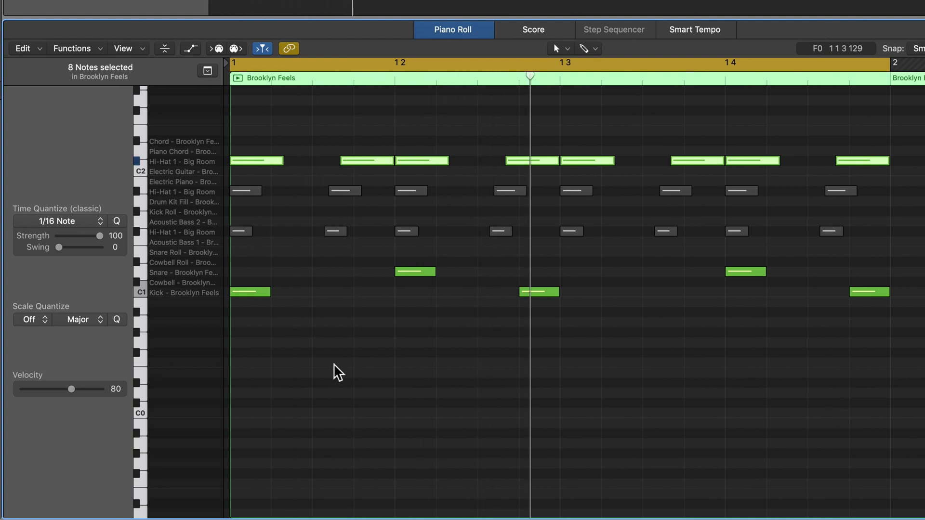